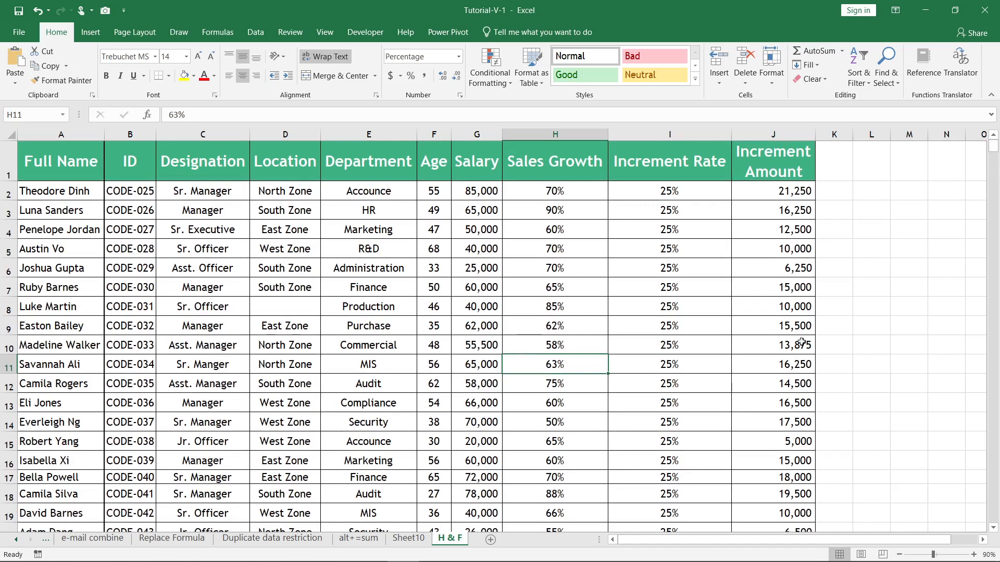
Show the H & F sheet in Page Layout view and enter DRAFT in the centre section of the header.
left_click(861, 555)
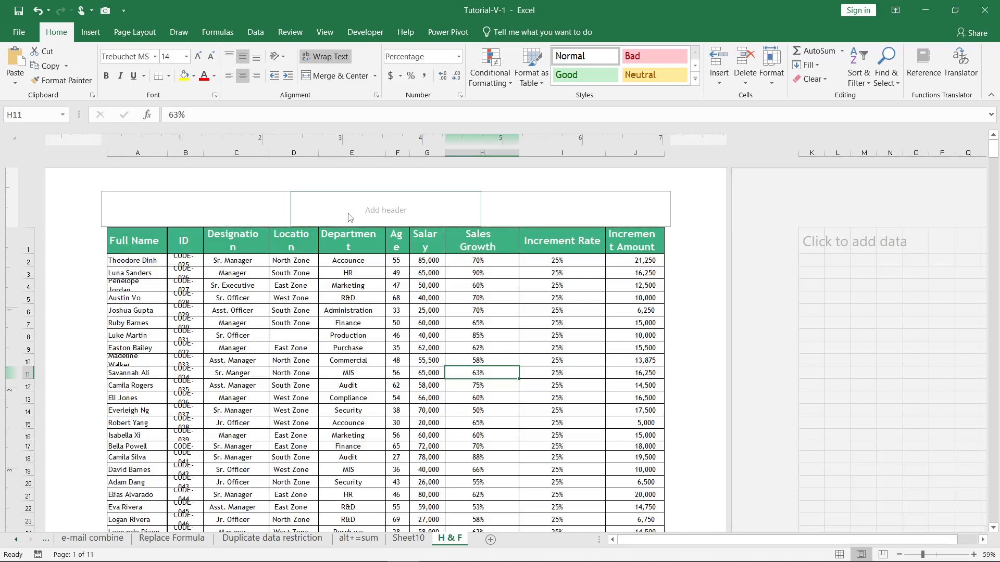
left_click(389, 206)
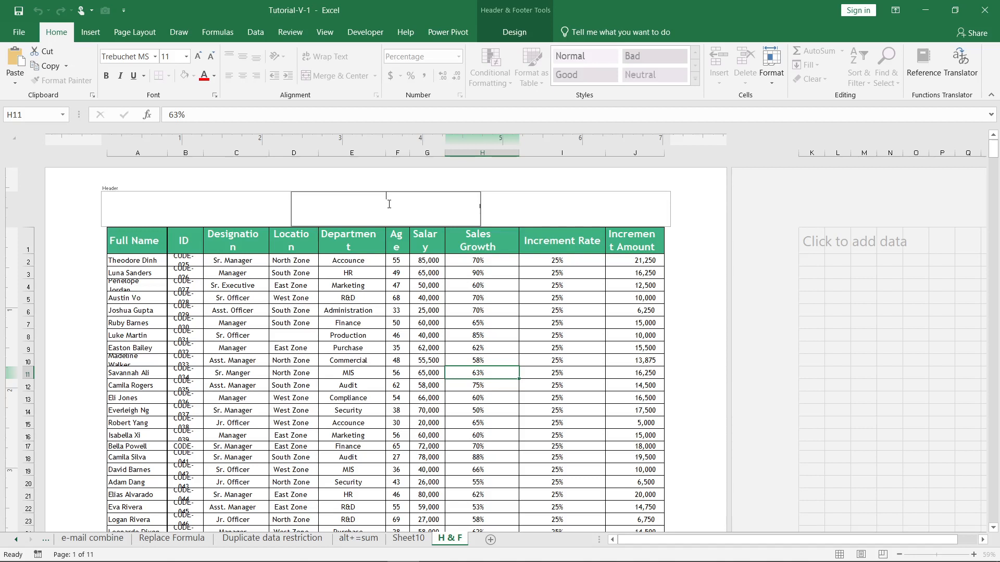
type("RAFT")
Make the DRAFT header text red, bold and italic.
key("shift+Left")
key("shift+Left")
key("shift+Left")
key("shift+Left")
key("shift+Left")
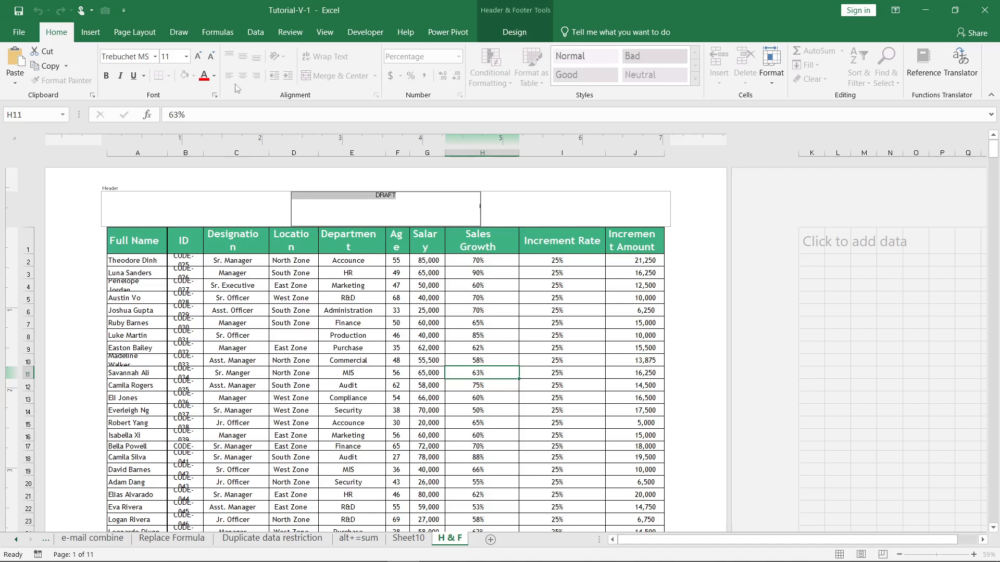
left_click(205, 76)
left_click(107, 78)
left_click(118, 78)
Enlarge the DRAFT header text to 72 points.
left_click(197, 56)
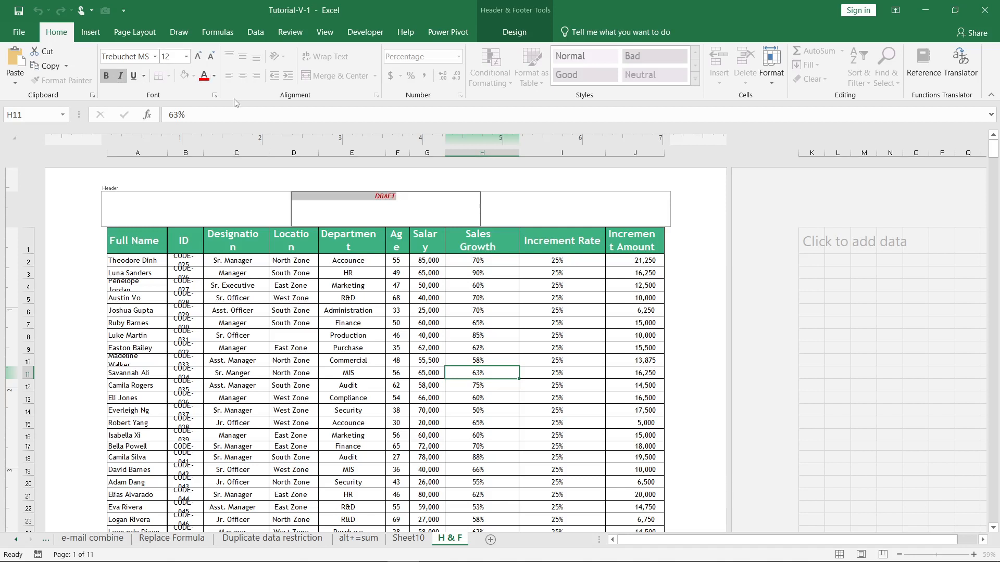
left_click(198, 56)
left_click(198, 57)
left_click(198, 56)
left_click(199, 57)
left_click(200, 58)
left_click(200, 57)
left_click(200, 58)
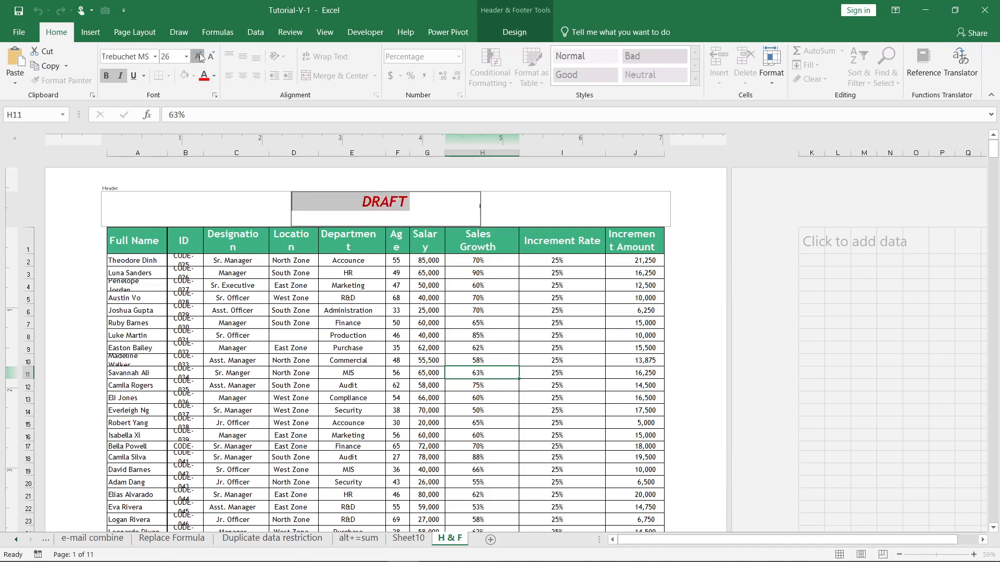
left_click(200, 57)
left_click(200, 58)
left_click(200, 58)
left_click(200, 57)
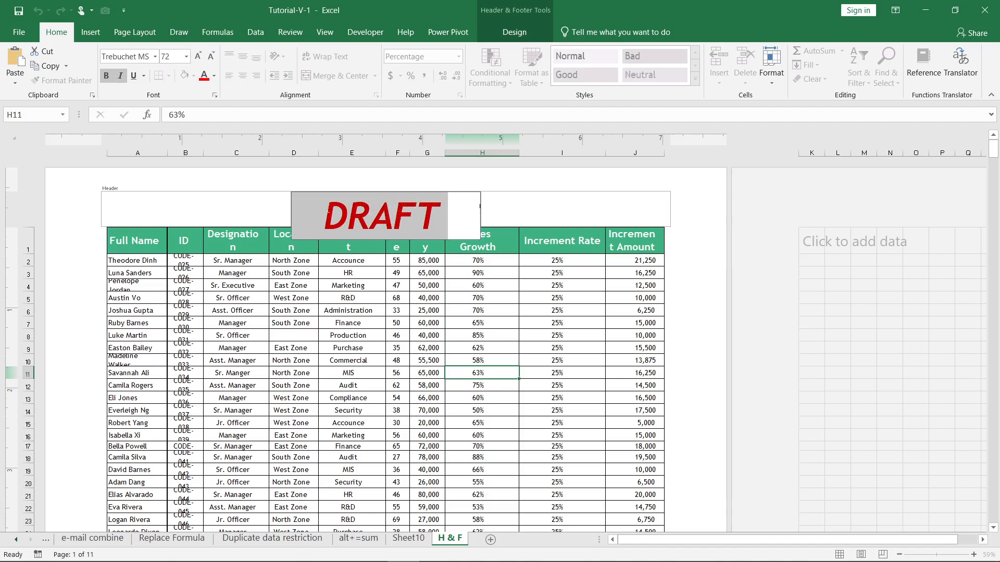
Insert blank lines before DRAFT in the header to move it down over the data rows, and check its placement on the page.
left_click(330, 211)
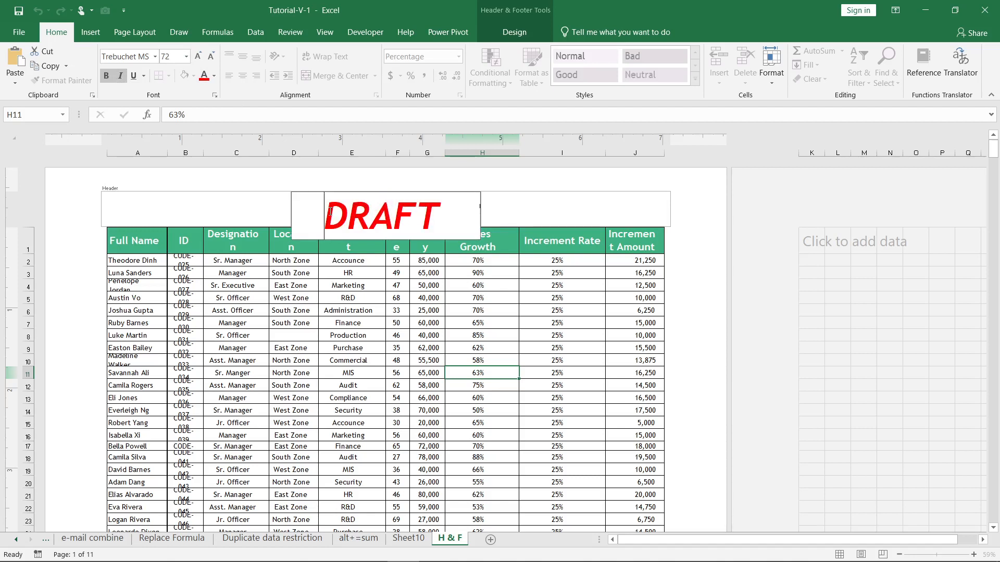
key("Return")
key("Return")
key("Return")
key("Return")
key("Return")
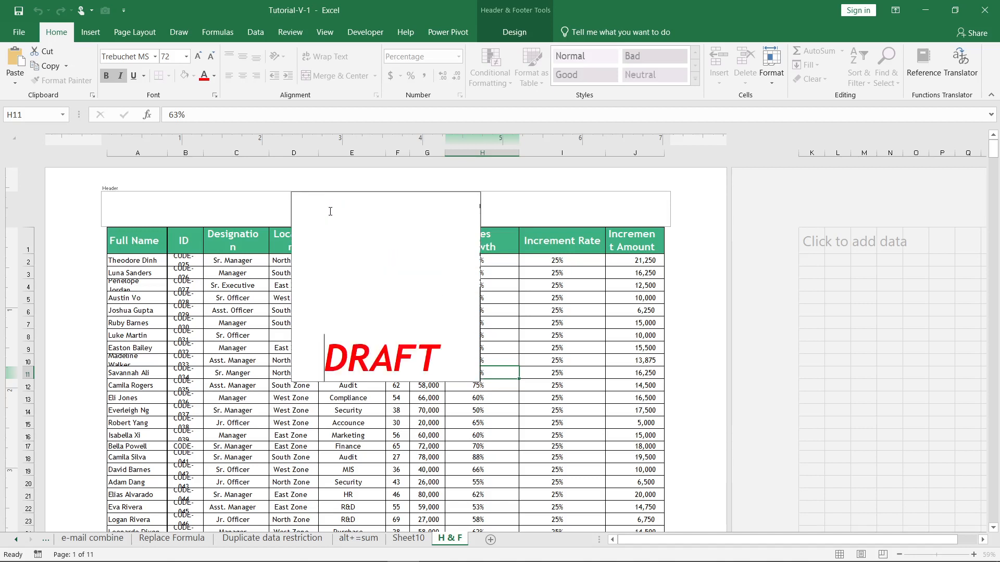
key("Return")
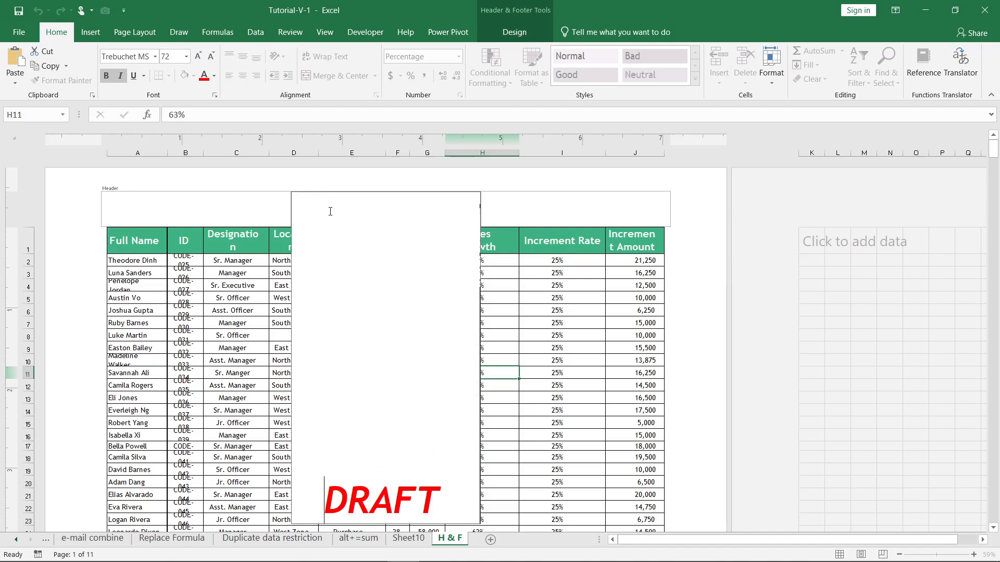
left_click(553, 324)
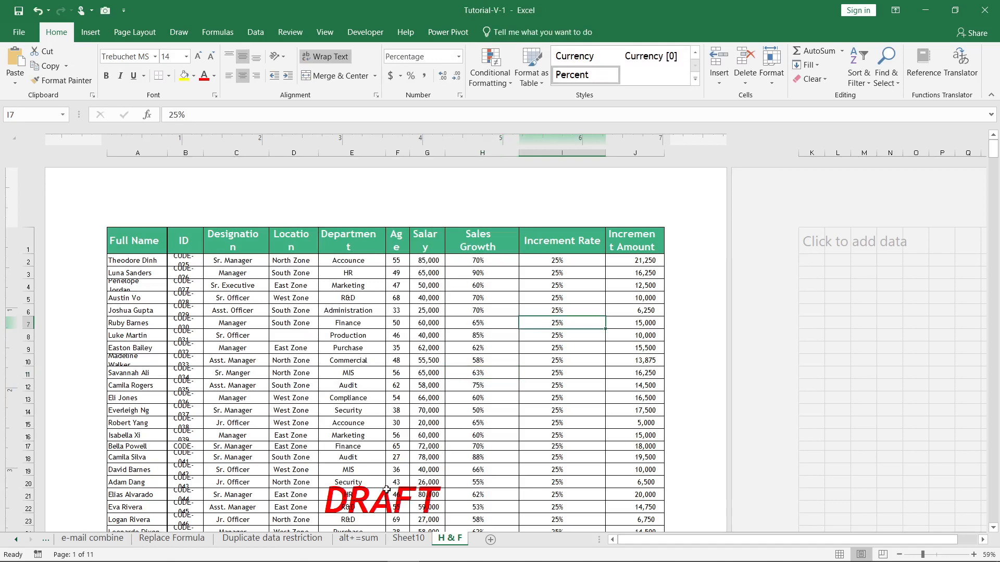
scroll(387, 490, "down", 3)
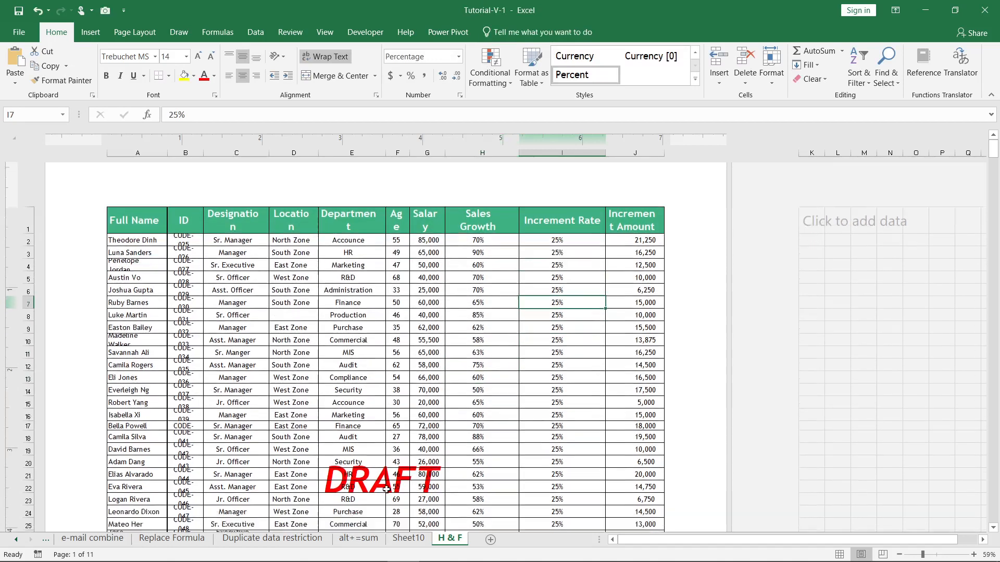
scroll(386, 490, "up", 3)
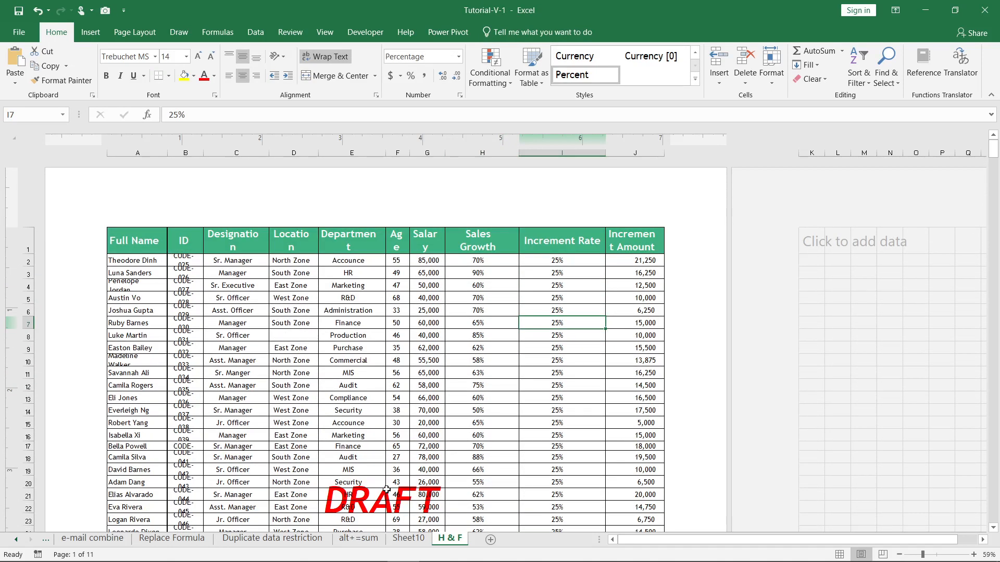
Change the font colour of the DRAFT header text to Red, Accent 5, Lighter 60%.
left_click(387, 490)
left_click(374, 201)
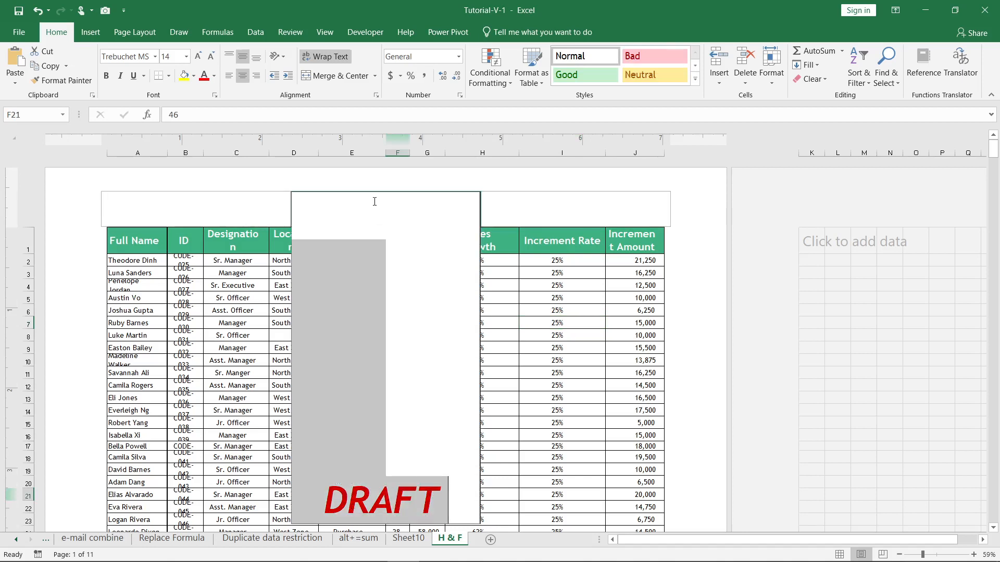
left_click(214, 76)
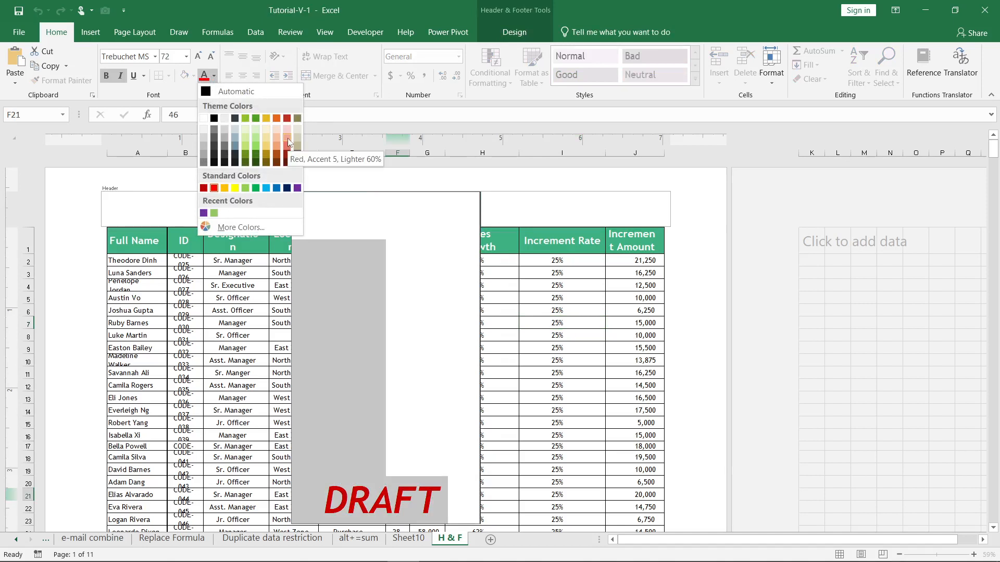
left_click(288, 139)
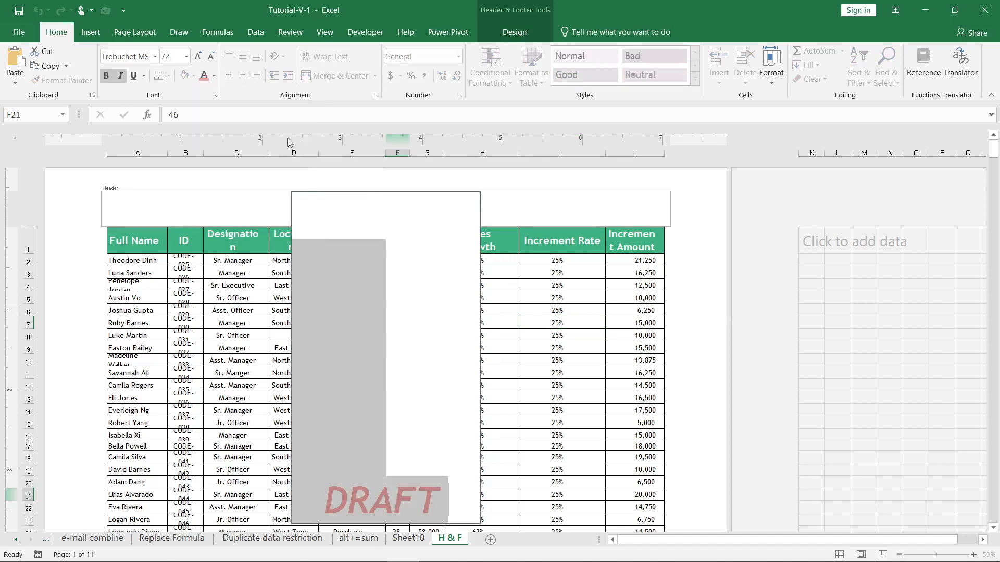
left_click(616, 349)
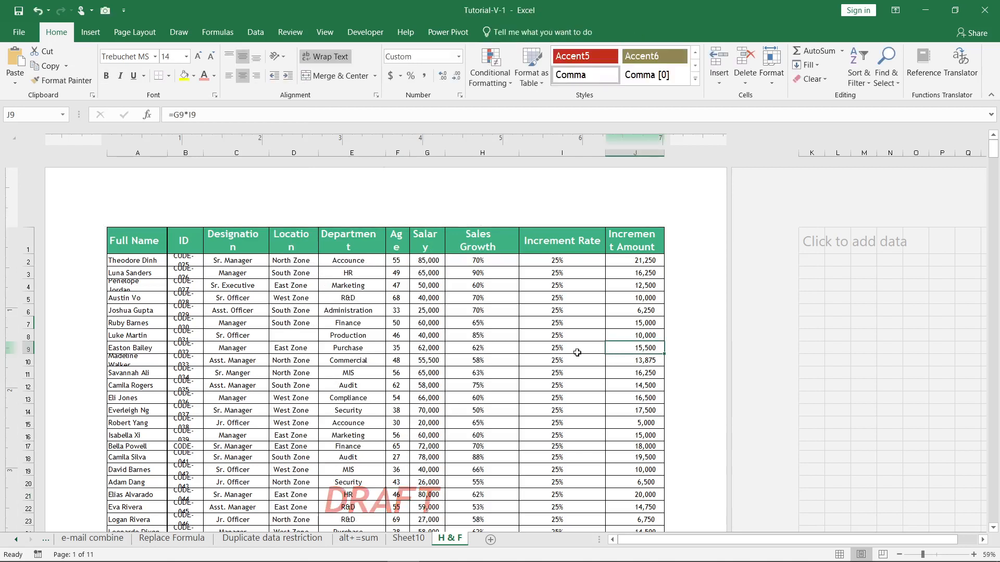
Delete the DRAFT text and its blank lines from the centre header section.
left_click(409, 218)
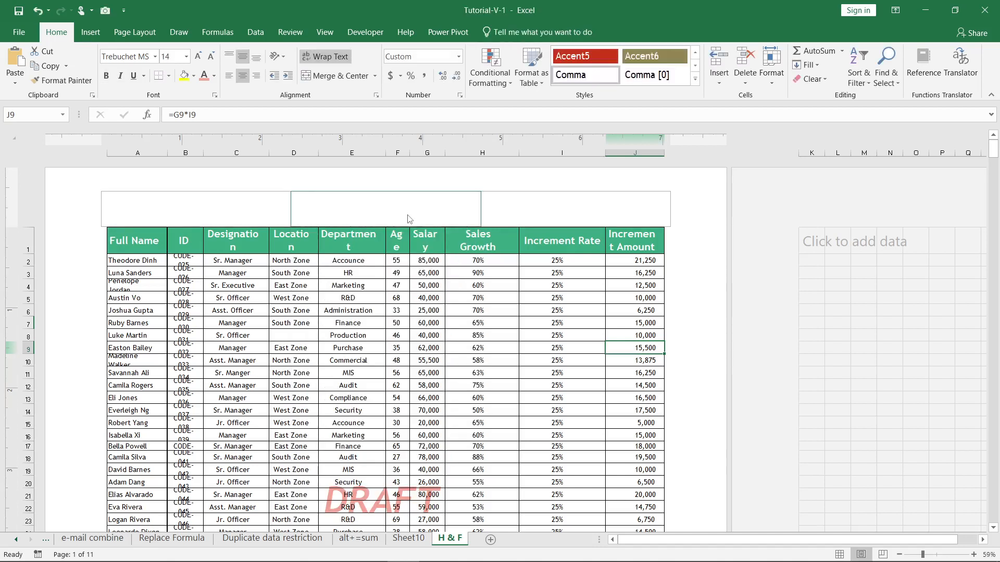
left_click(408, 215)
key("Delete")
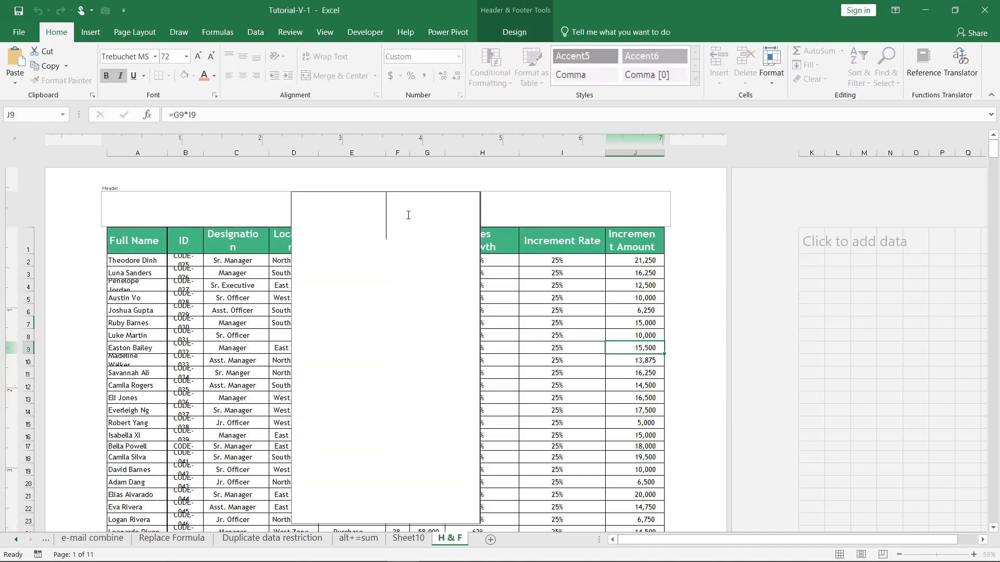
left_click(535, 273)
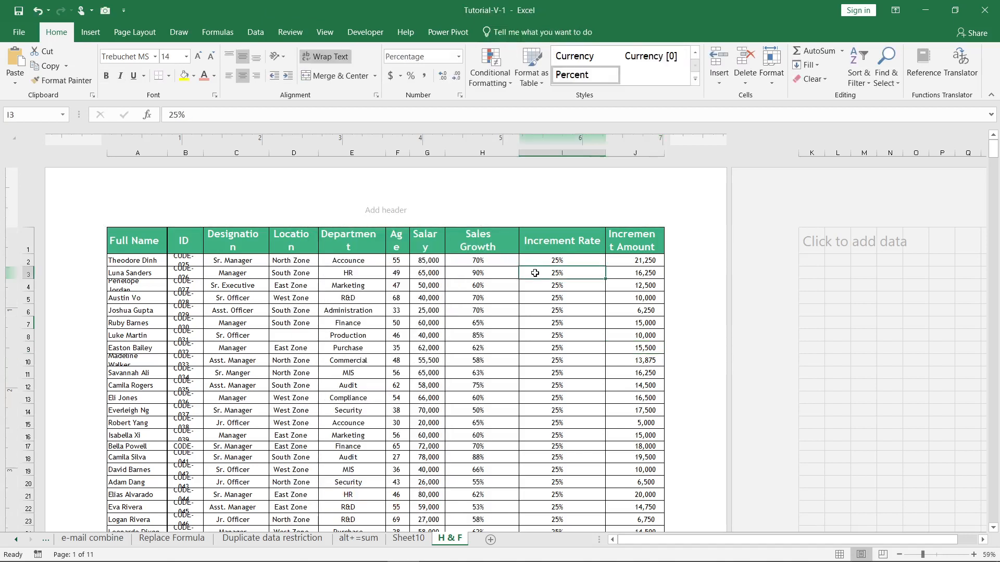
Insert the picture Microsoft_Office_Excel_(2019–present).svg from the Desktop into the centre header section.
left_click(388, 206)
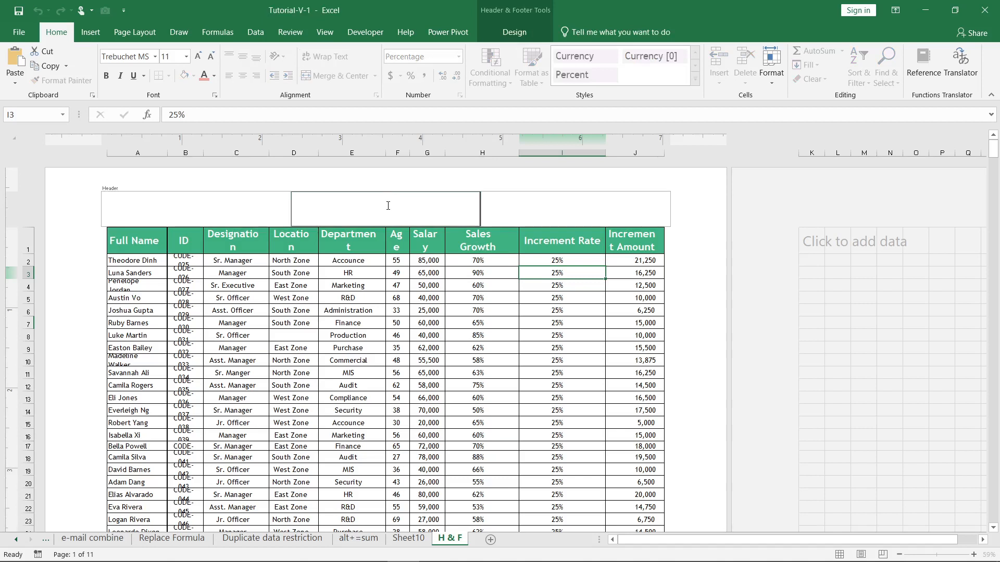
left_click(503, 33)
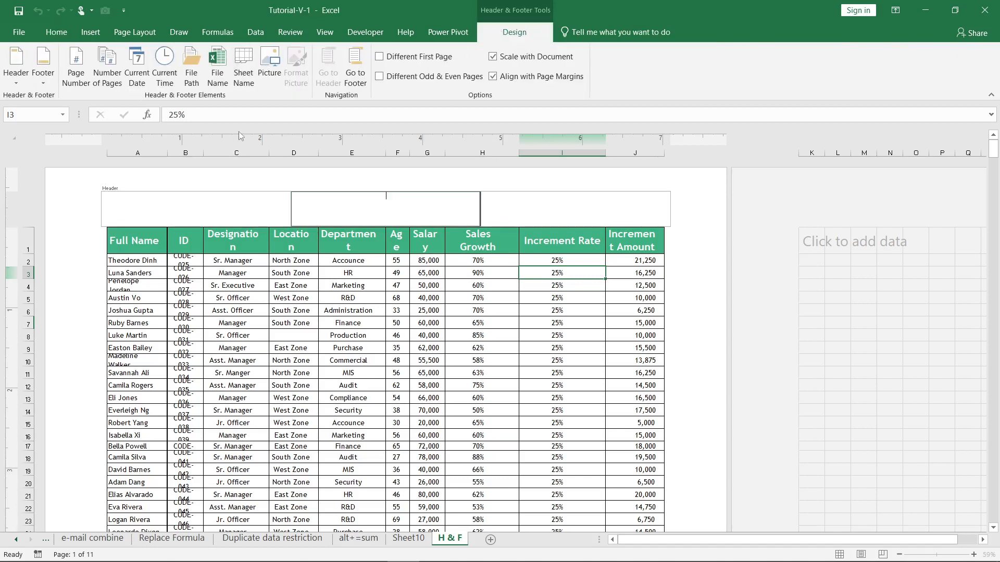
left_click(272, 76)
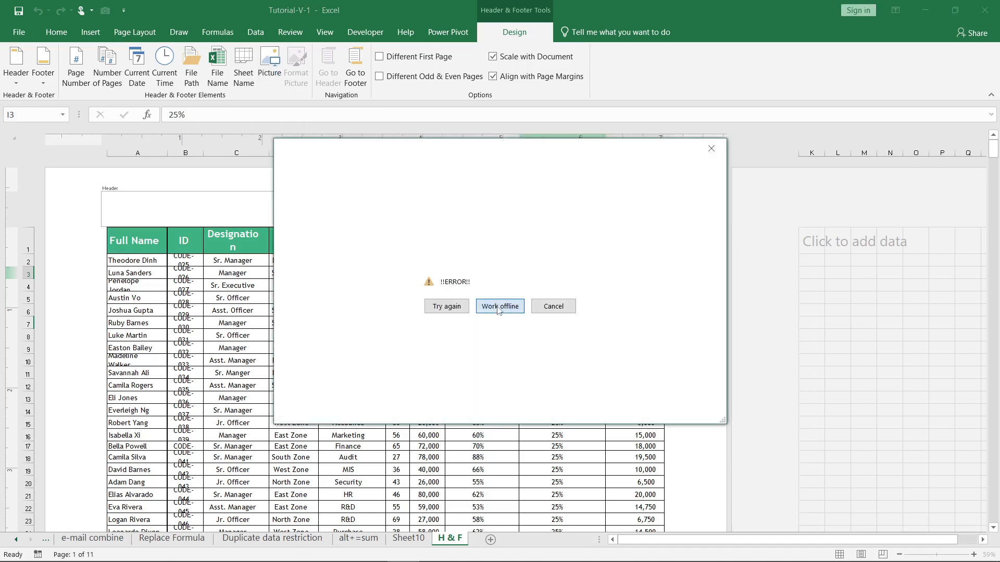
left_click(500, 307)
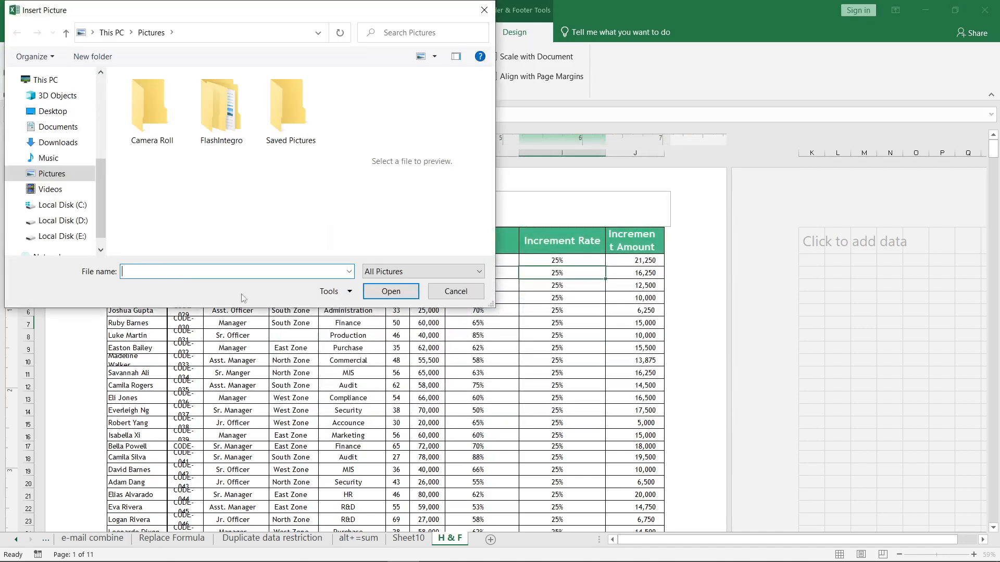
left_click(68, 112)
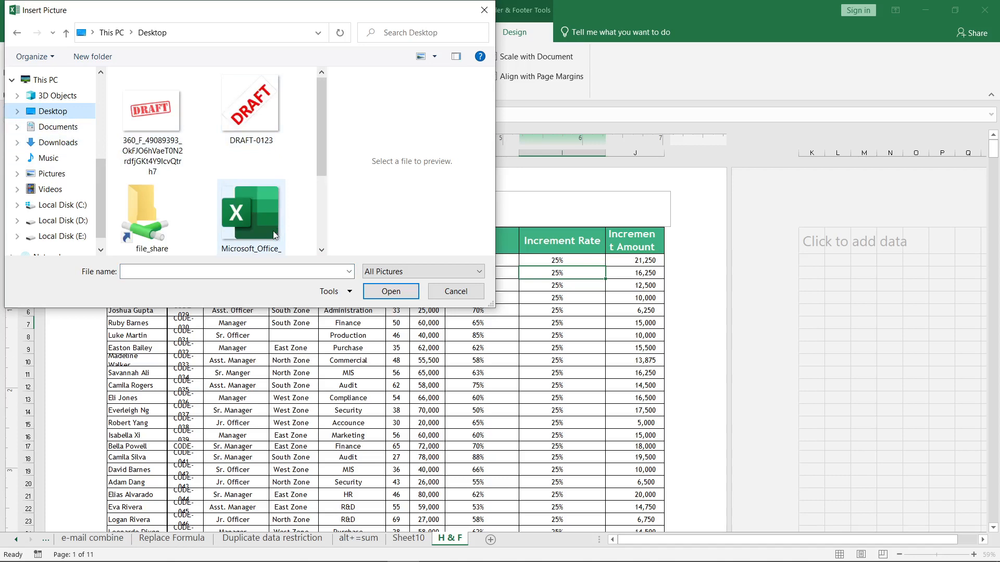
left_click(273, 231)
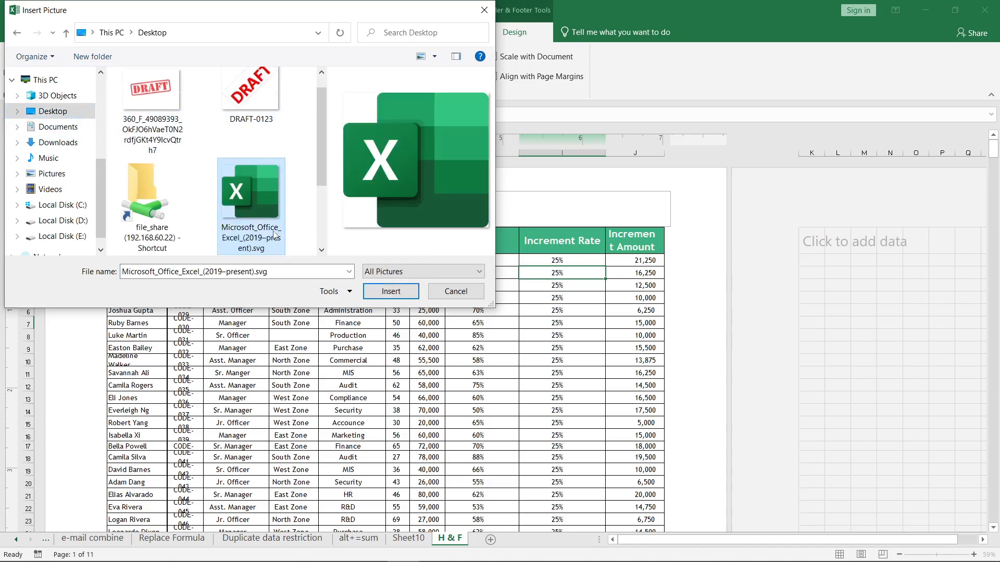
left_click(391, 292)
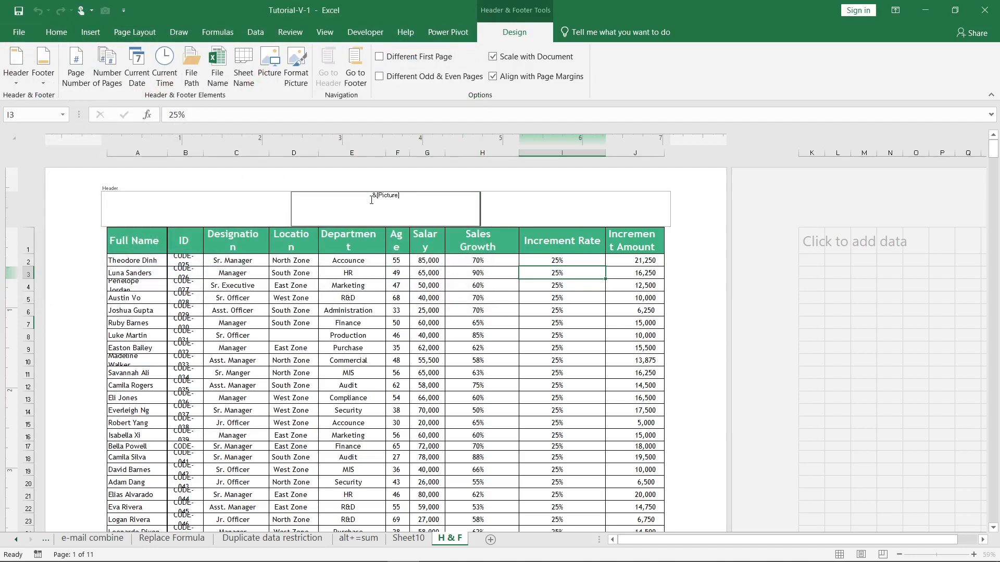
Insert blank lines before the picture code in the header to lower the picture to about row 16.
key("Return")
key("Return")
key("Return")
key("Return")
key("Return")
key("Return")
key("Return")
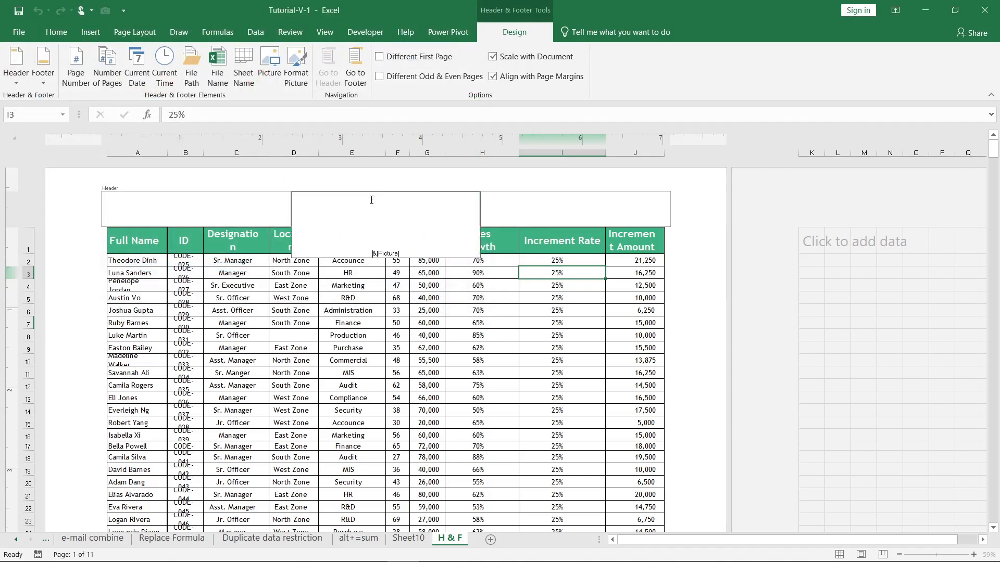
key("Return")
key("Return")
key("Return")
key("Return")
key("Return")
key("Return")
key("Return")
key("Return")
key("Return")
key("Return")
key("Return")
key("Return")
key("Return")
key("Return")
key("Return")
key("Return")
key("Return")
key("Return")
key("Return")
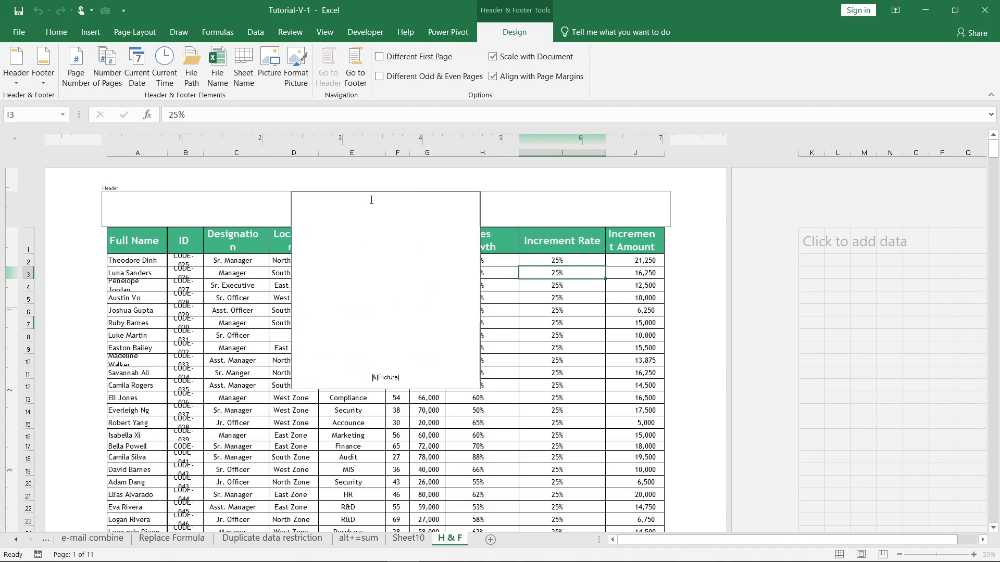
key("Return")
key("Return")
key("Return")
key("Return")
key("Return")
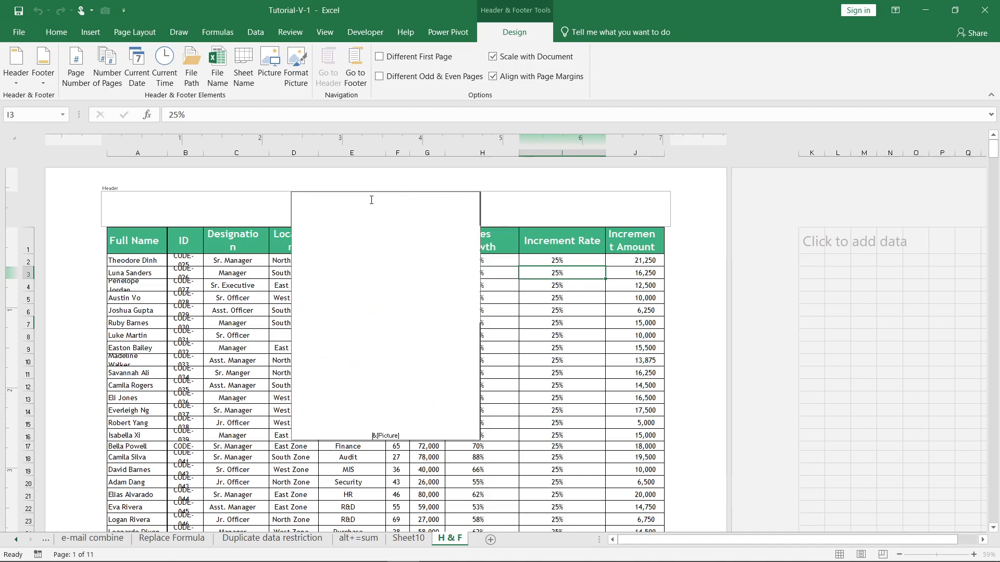
Scale the header picture to 25% of its original height with the aspect ratio locked.
left_click(309, 82)
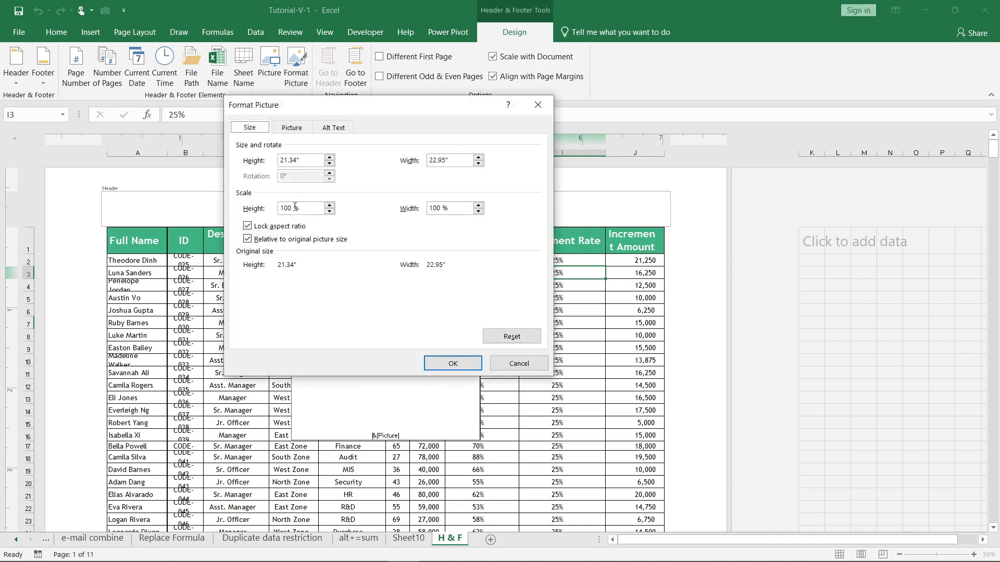
left_click(291, 208)
key("BackSpace")
key("BackSpace")
key("BackSpace")
type("25")
left_click(453, 363)
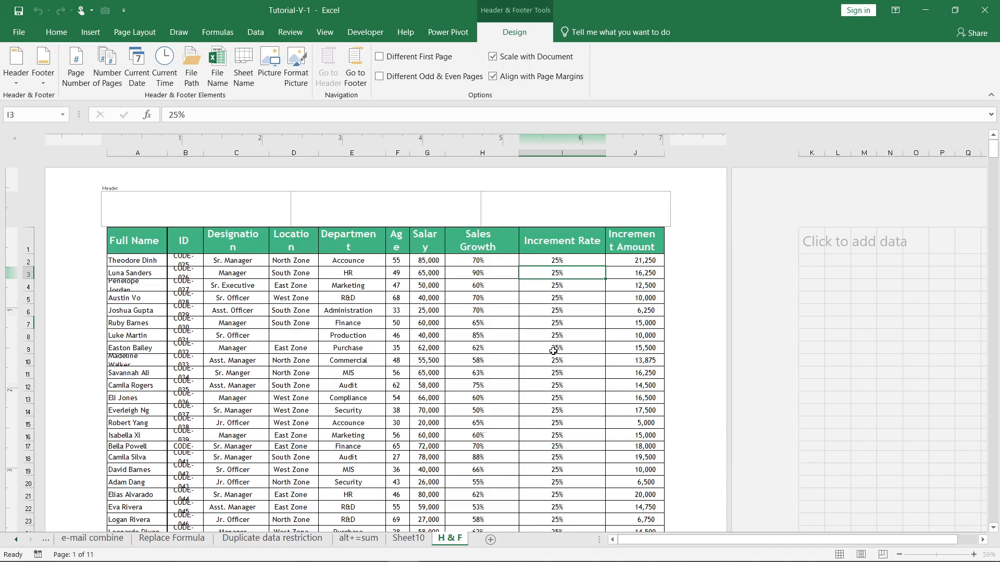
Leave the header, check the picture watermark on the page and view the sheet in print preview.
left_click(553, 351)
scroll(441, 408, "down", 2)
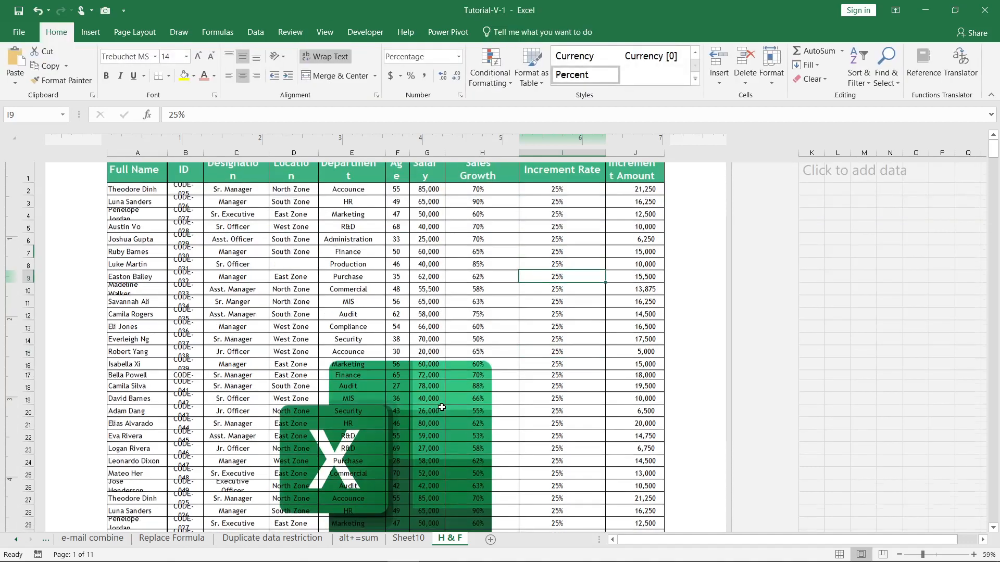
scroll(441, 408, "down", 2)
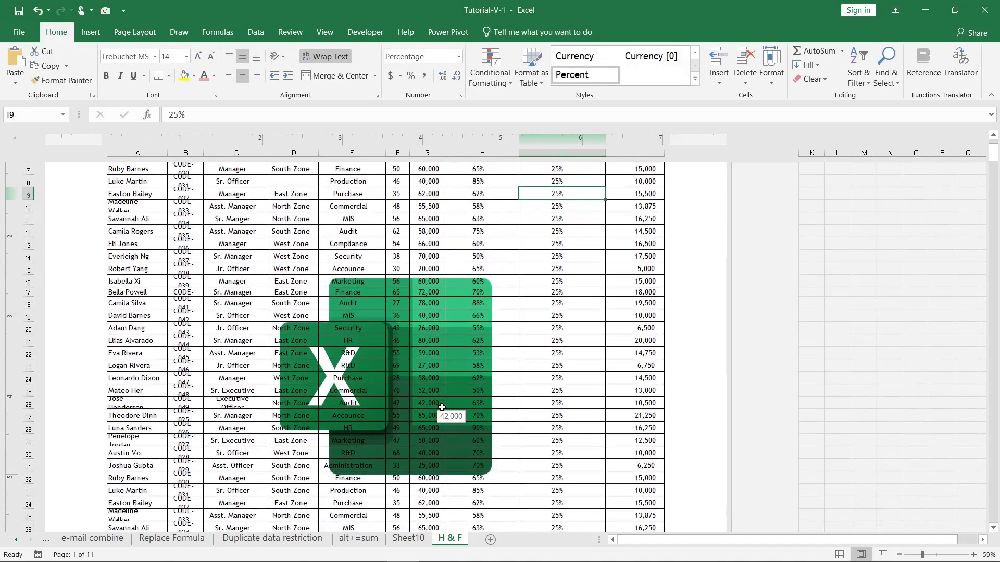
scroll(441, 408, "up", 5)
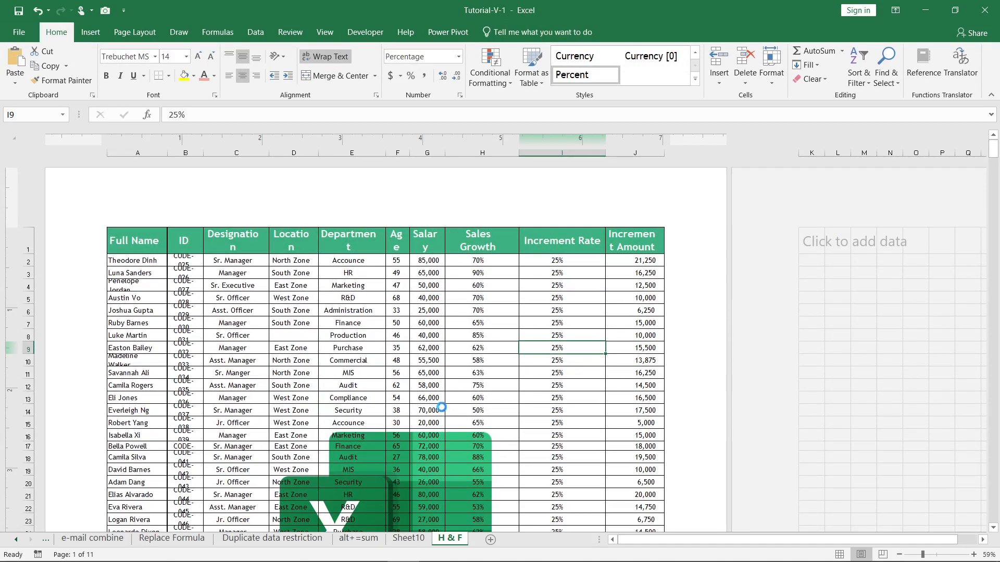
key("ctrl+p")
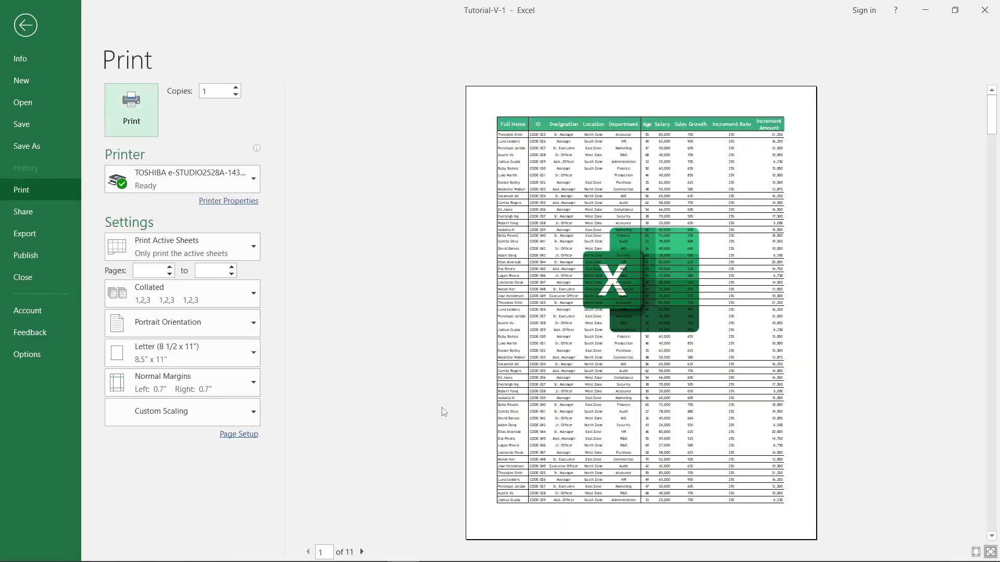
Page through the print preview to page 4 to check the picture watermark, and return to the worksheet.
left_click(362, 552)
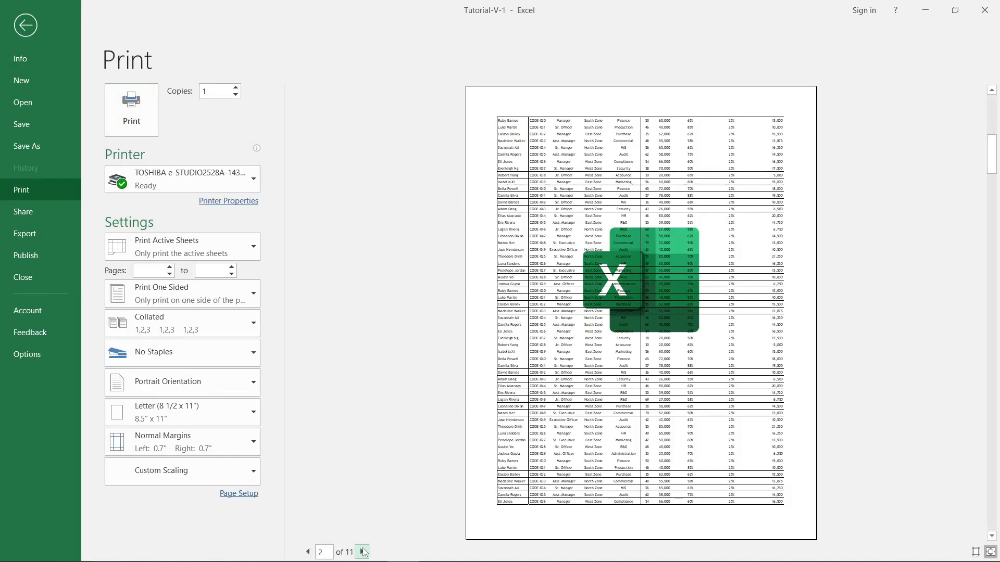
left_click(363, 552)
left_click(363, 552)
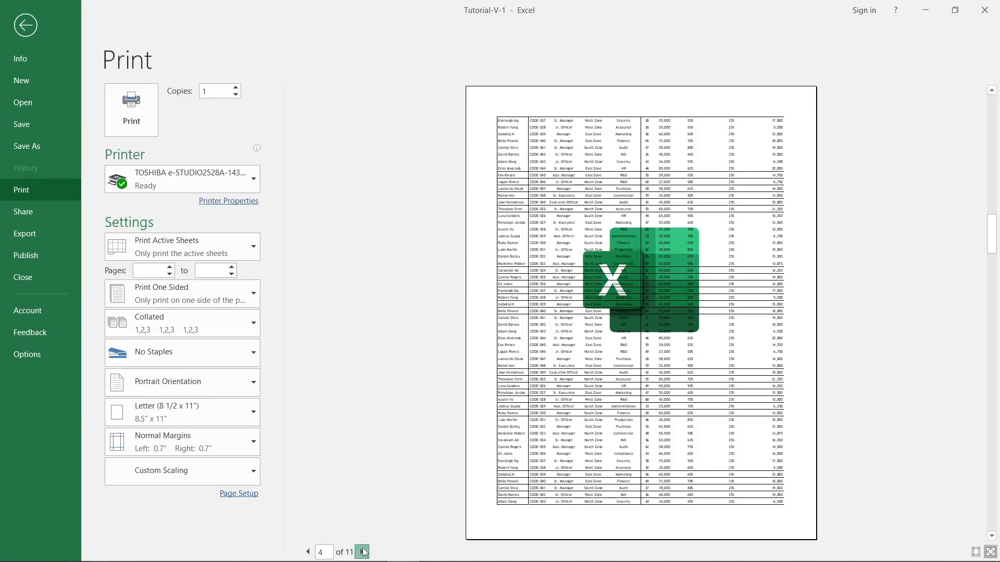
key("Escape")
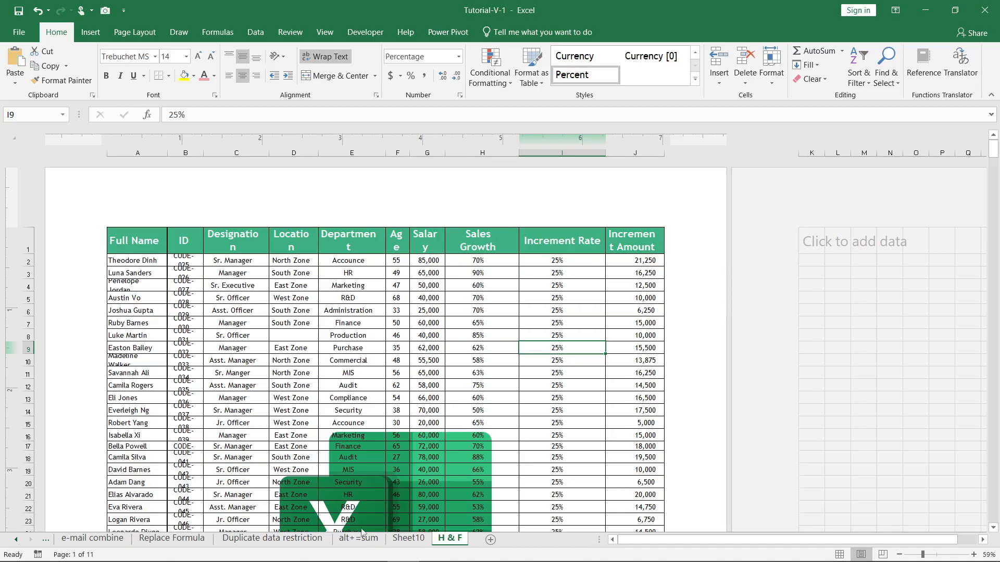
Set the color of the centre header picture to Washout and leave the header.
left_click(384, 488)
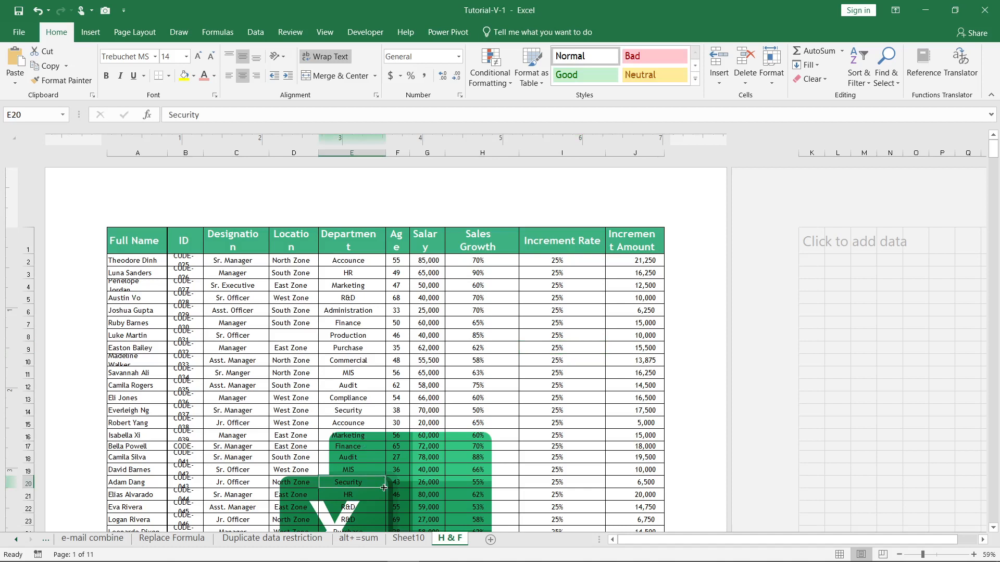
left_click(413, 203)
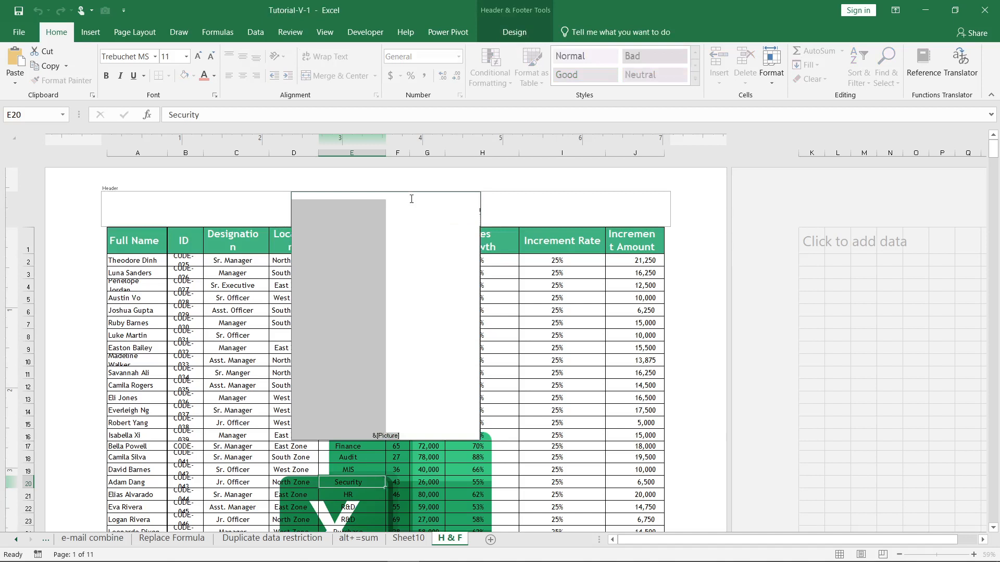
left_click(515, 32)
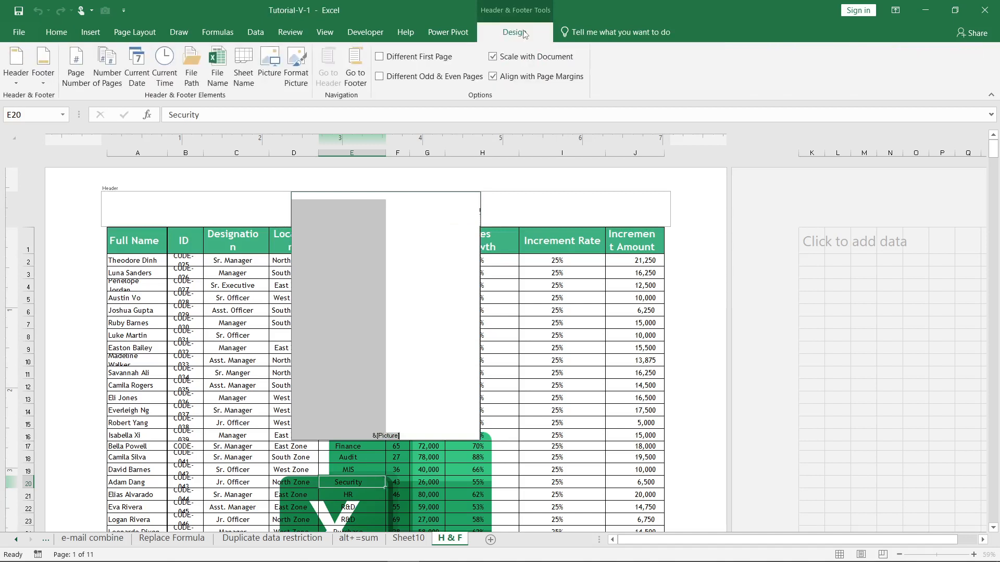
left_click(299, 64)
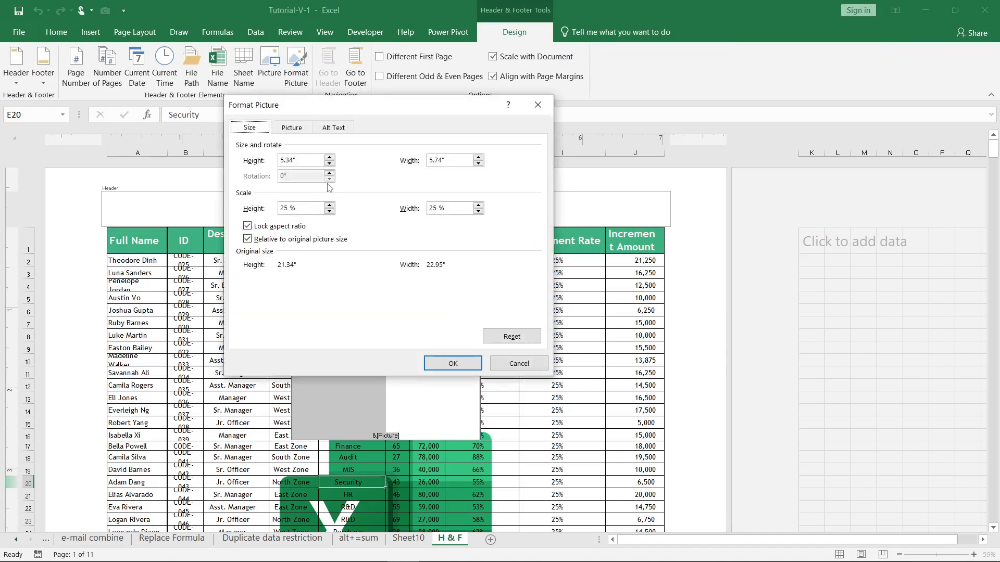
left_click(294, 129)
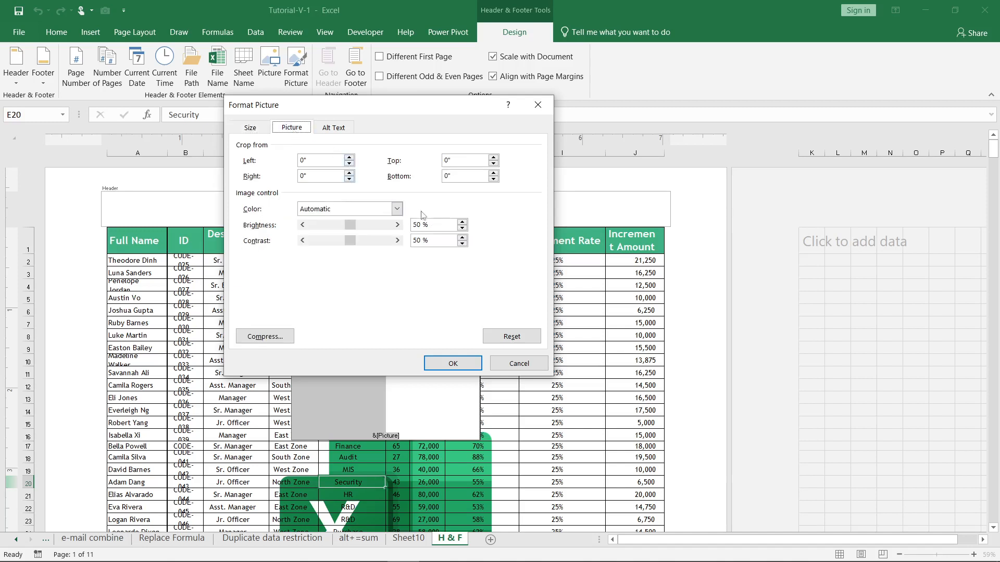
left_click(397, 210)
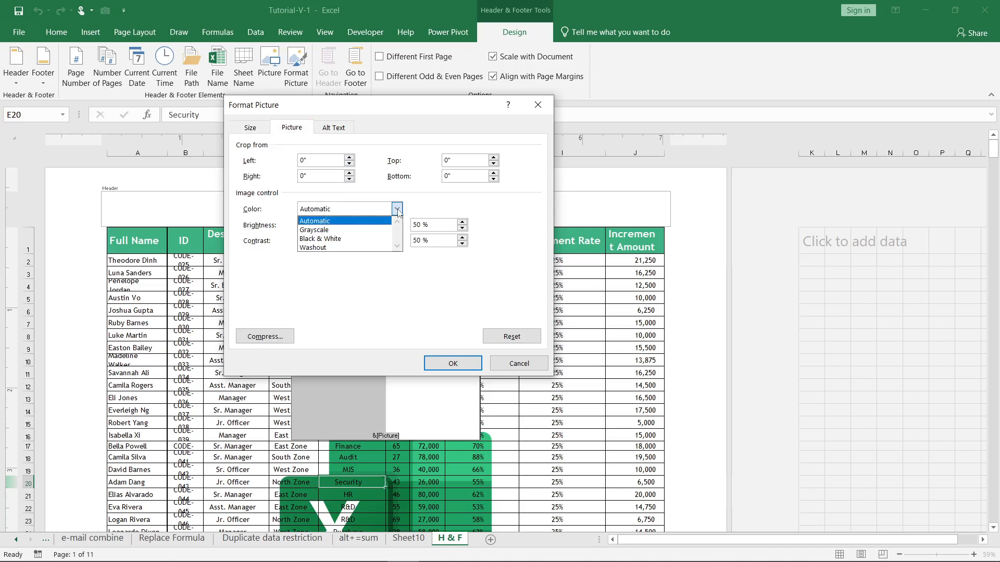
left_click(381, 247)
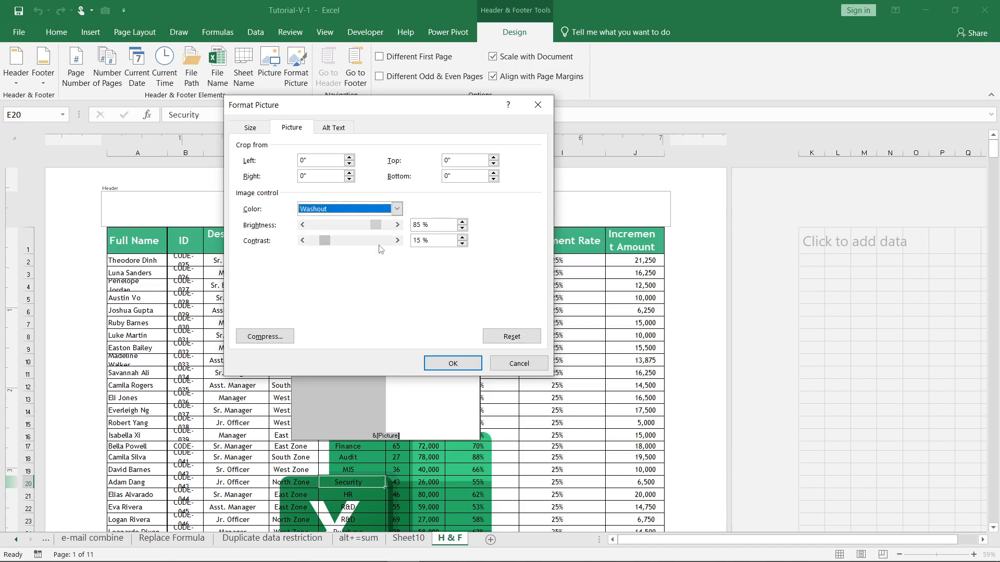
left_click(451, 364)
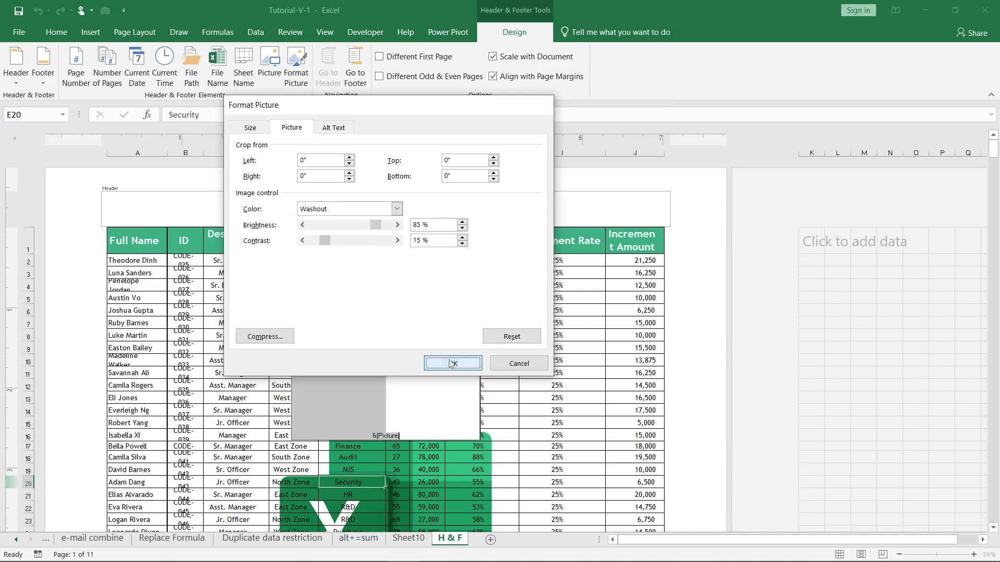
left_click(546, 326)
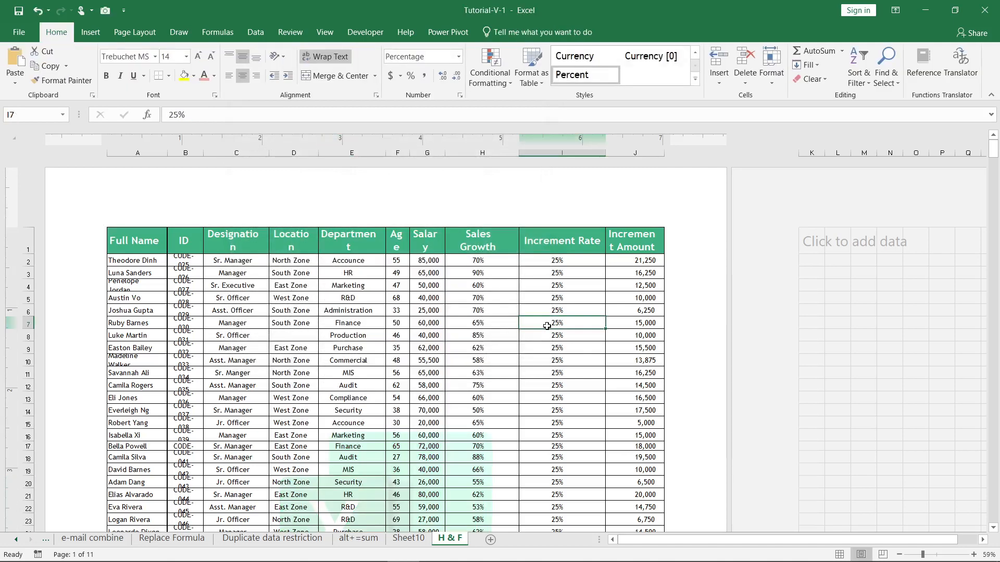
Check the washed-out watermark on the sheet and on print preview pages 1 to 4, and return to the worksheet's first rows.
scroll(420, 413, "down", 3)
scroll(419, 413, "down", 2)
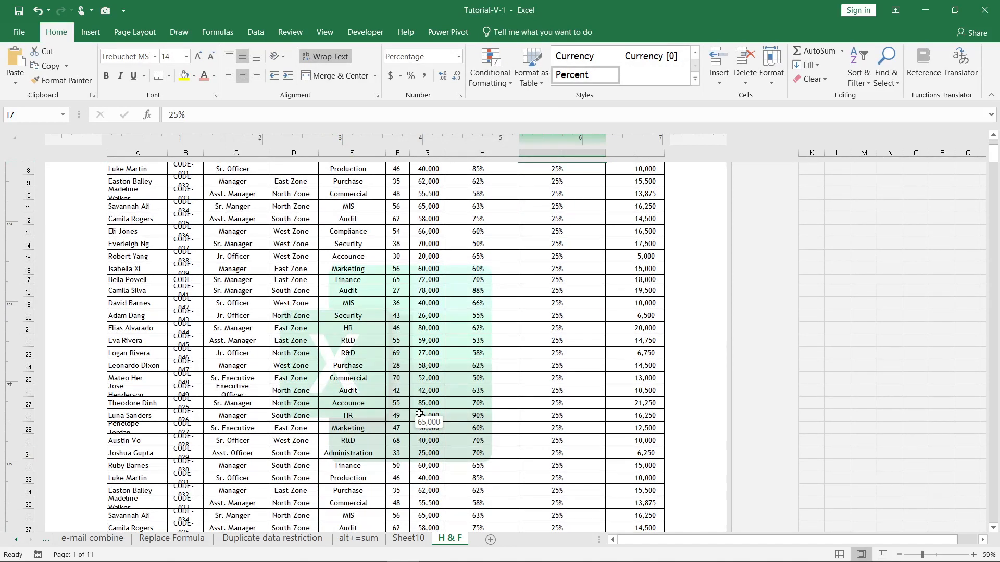
key("ctrl+p")
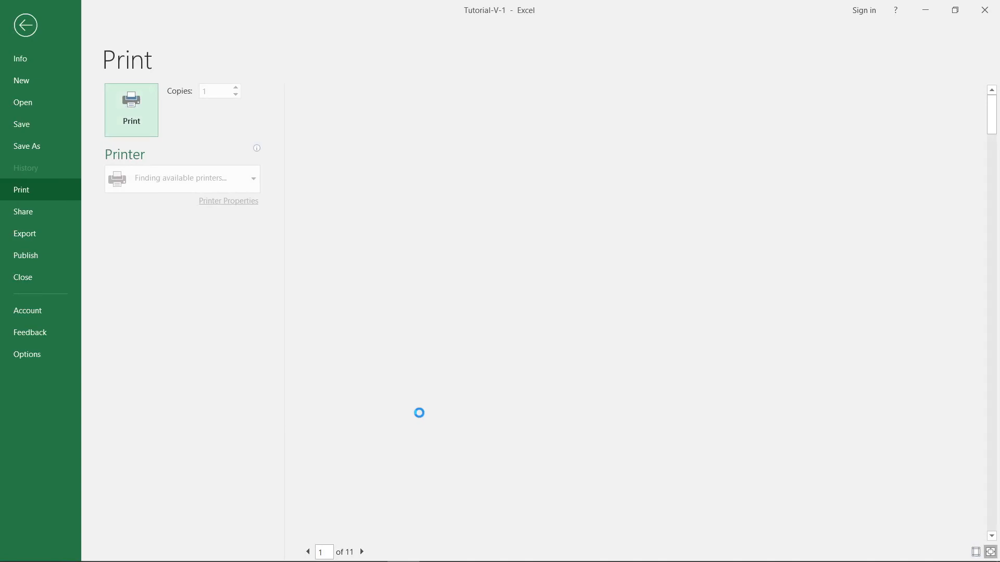
left_click(362, 552)
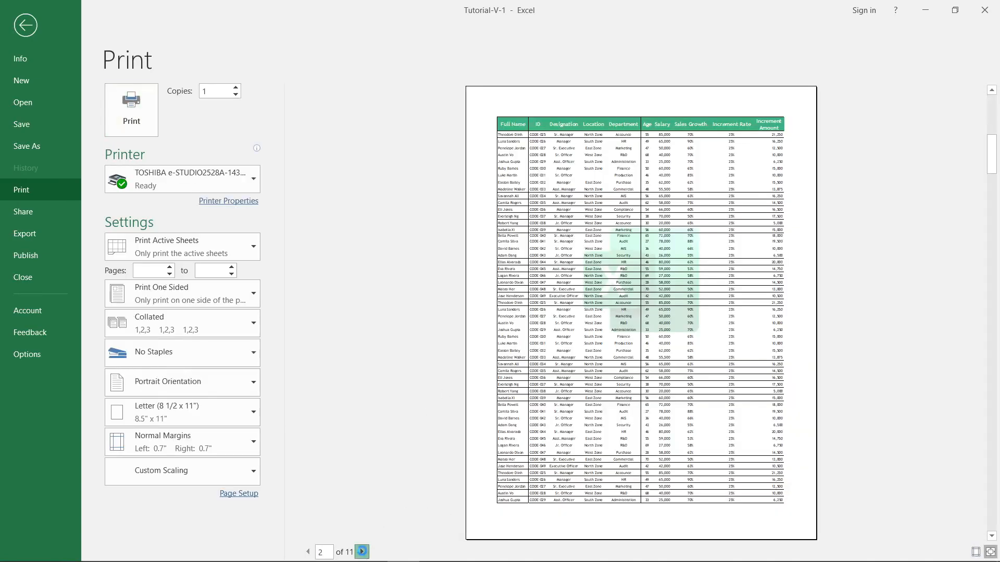
left_click(362, 552)
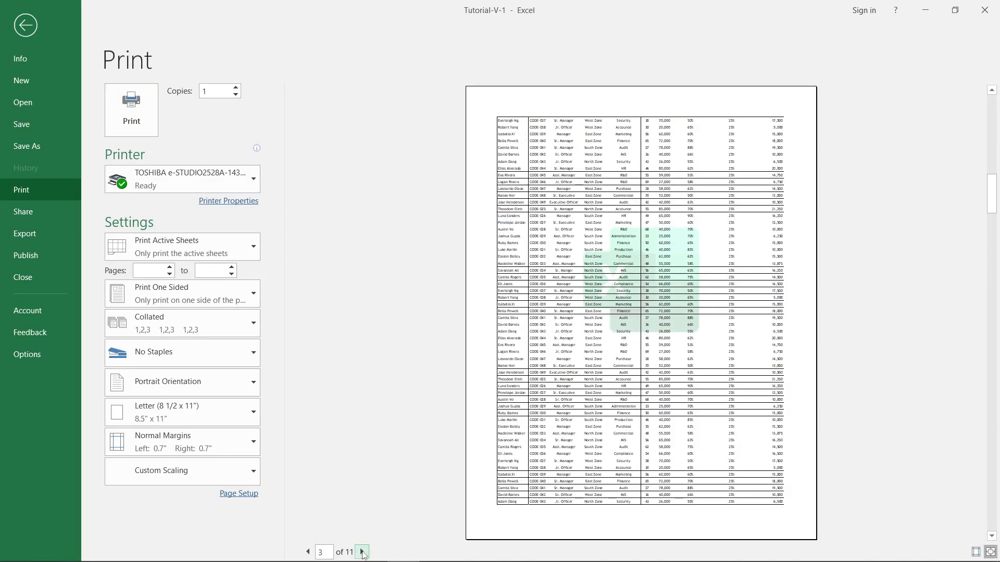
left_click(363, 552)
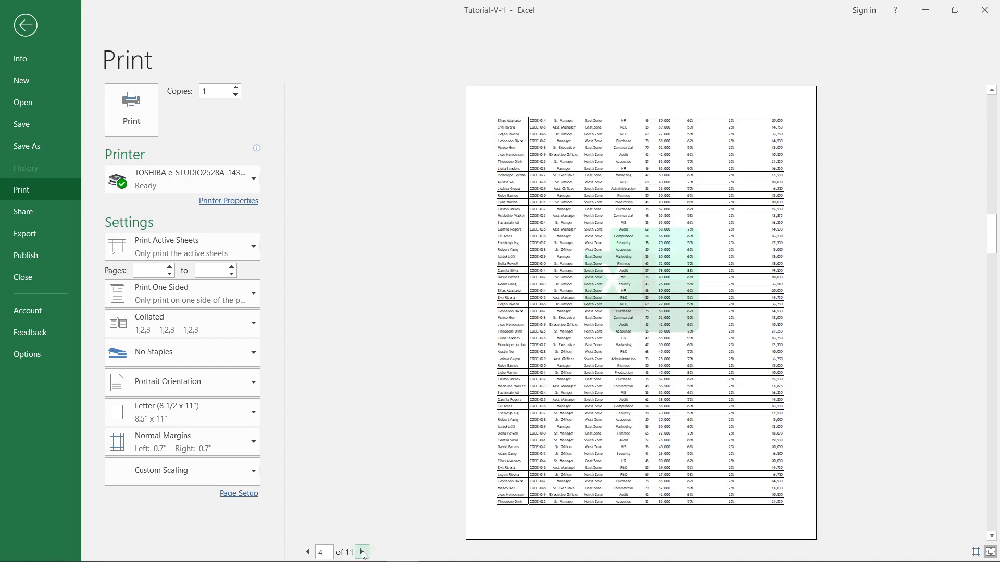
left_click(31, 29)
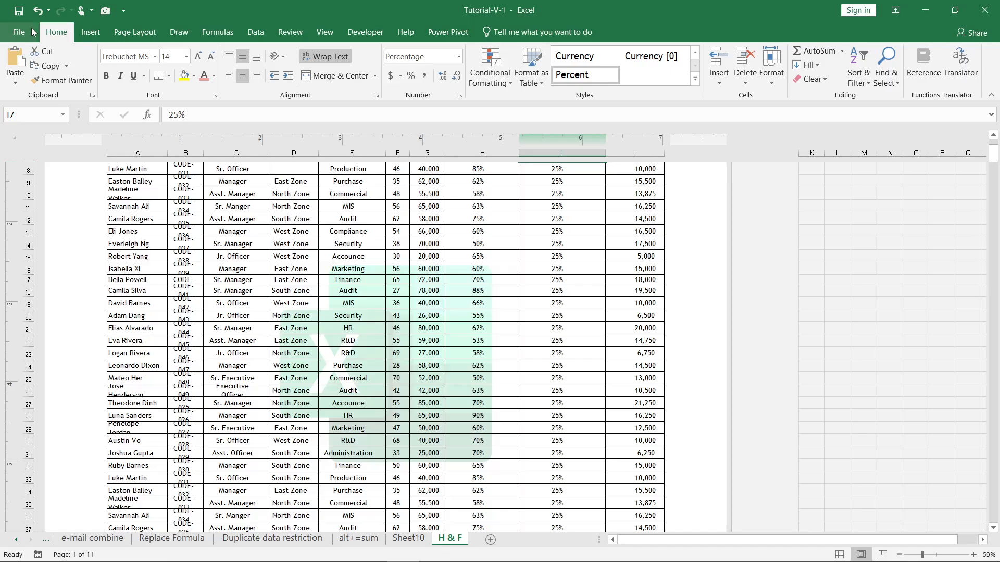
scroll(458, 350, "up", 3)
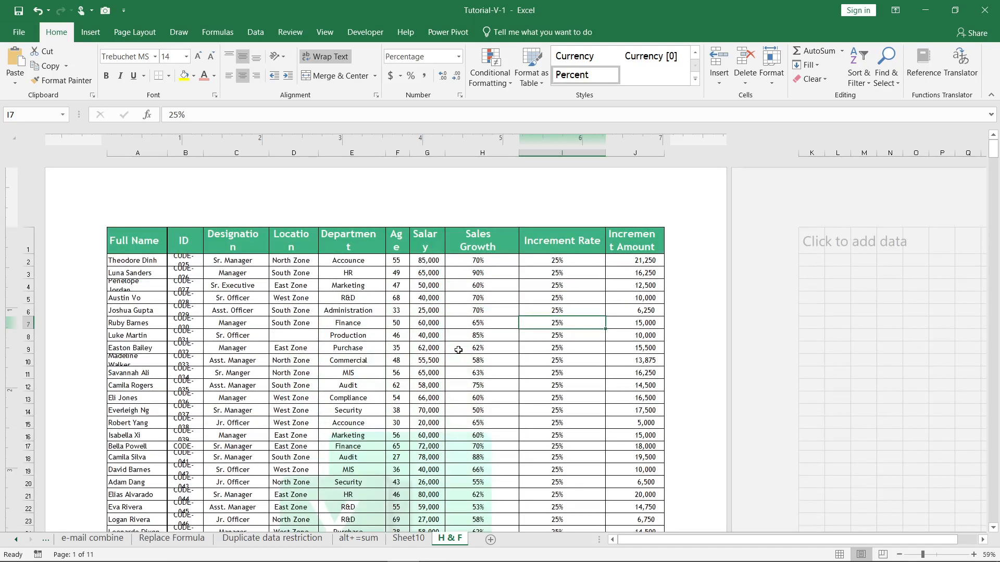